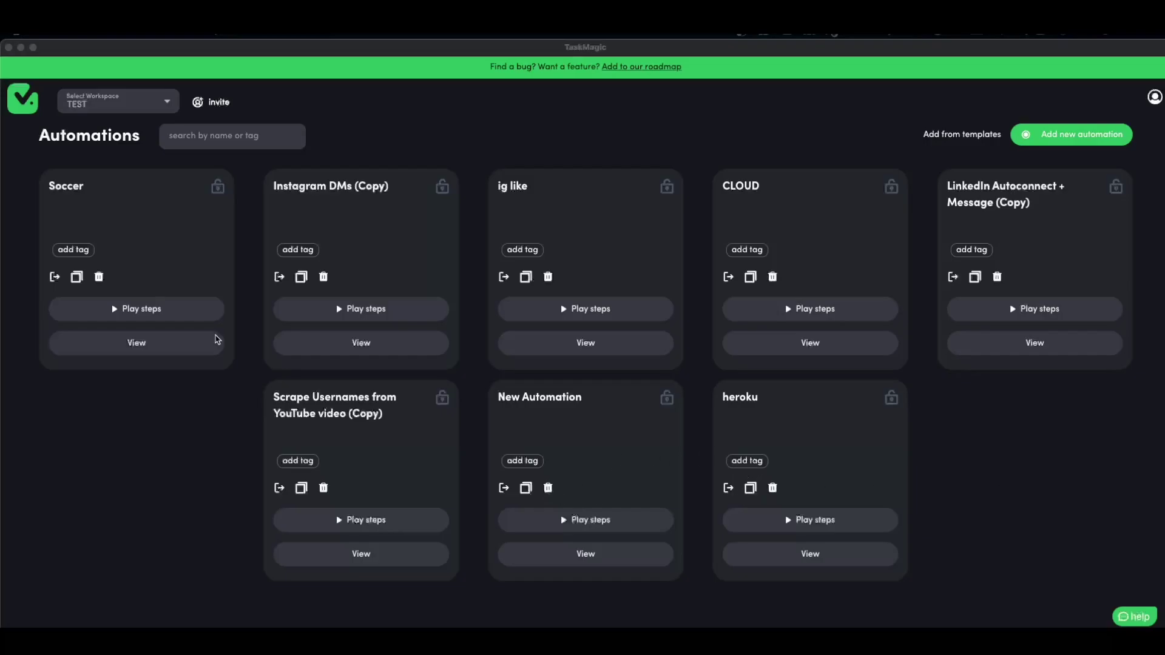
# Step: Change the New Automation title to 'Rename', save it, and go back to the automations list
pyautogui.click(540, 401)
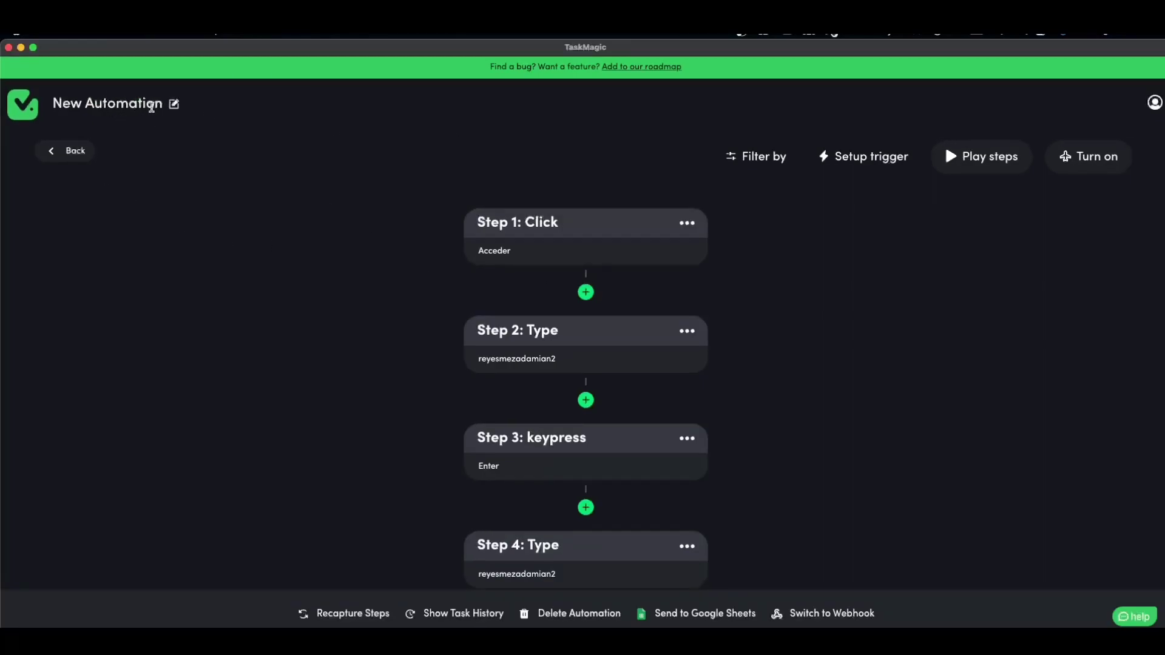
pyautogui.click(140, 101)
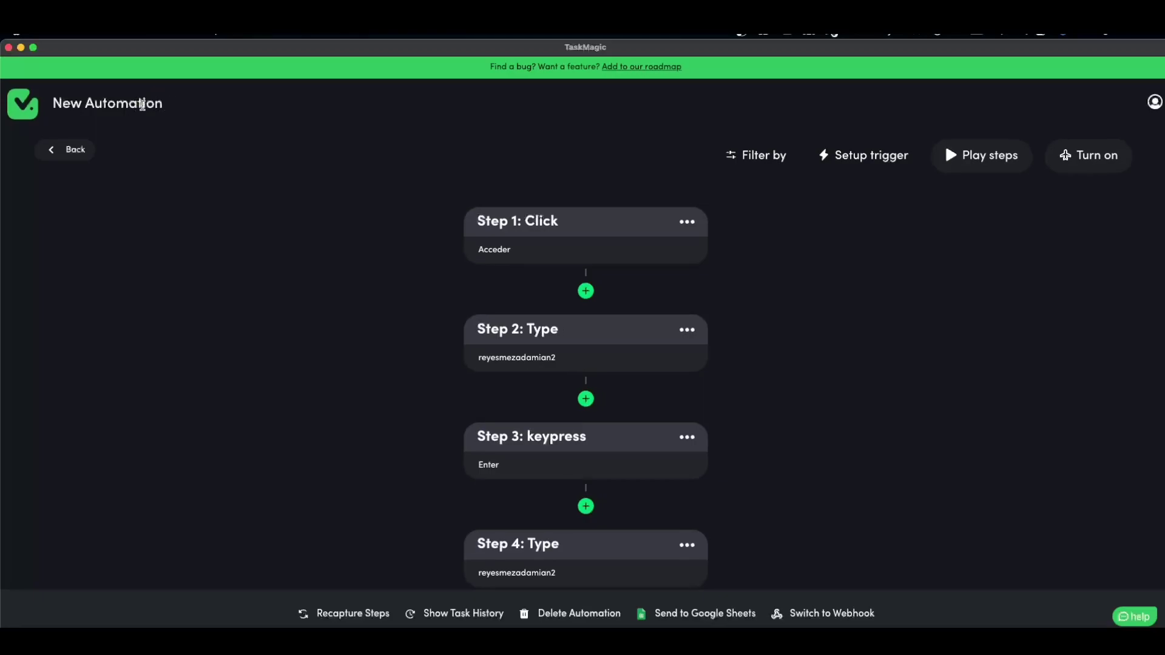
pyautogui.click(145, 101)
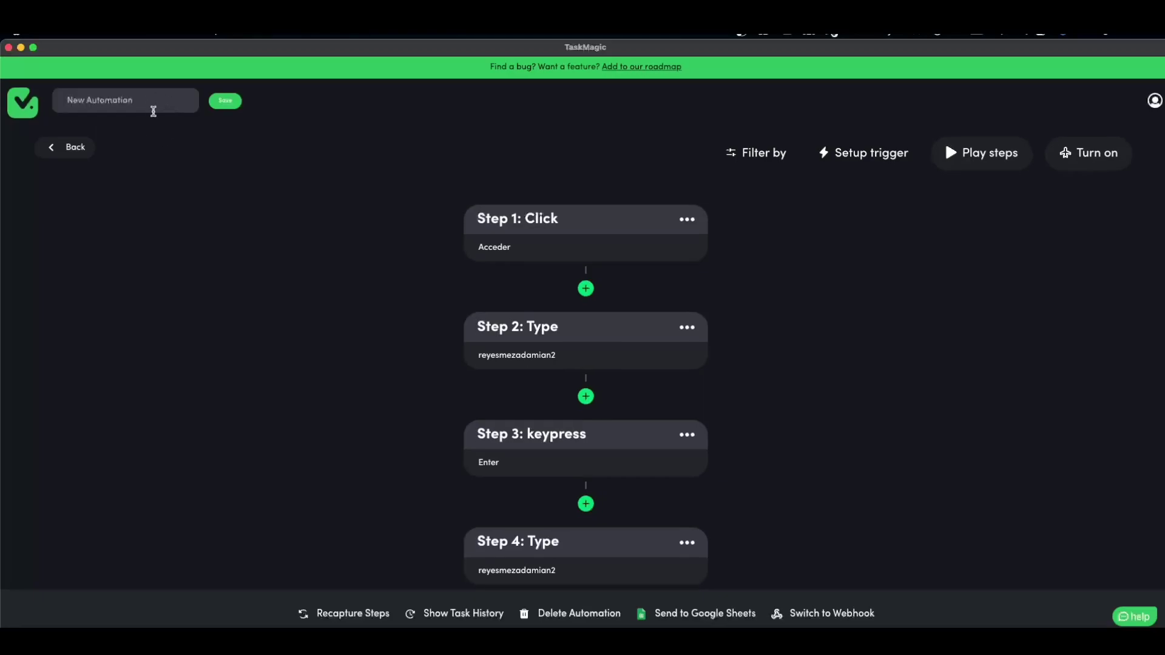
pyautogui.doubleClick(155, 101)
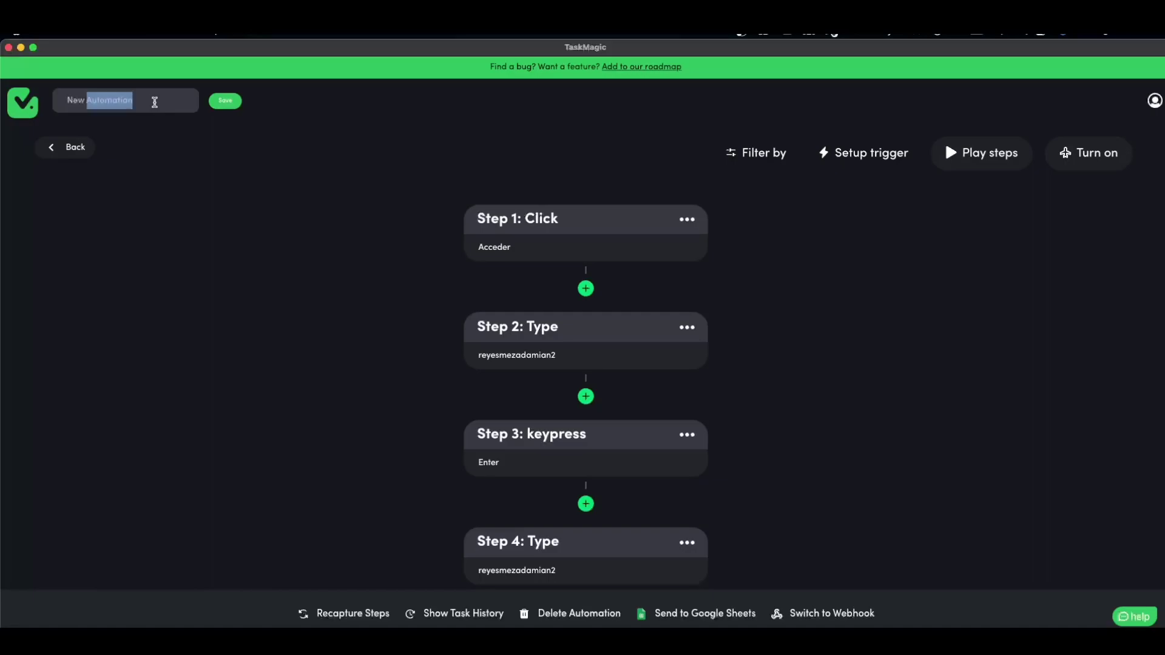
pyautogui.click(155, 101)
pyautogui.doubleClick(155, 102)
pyautogui.press('BackSpace')
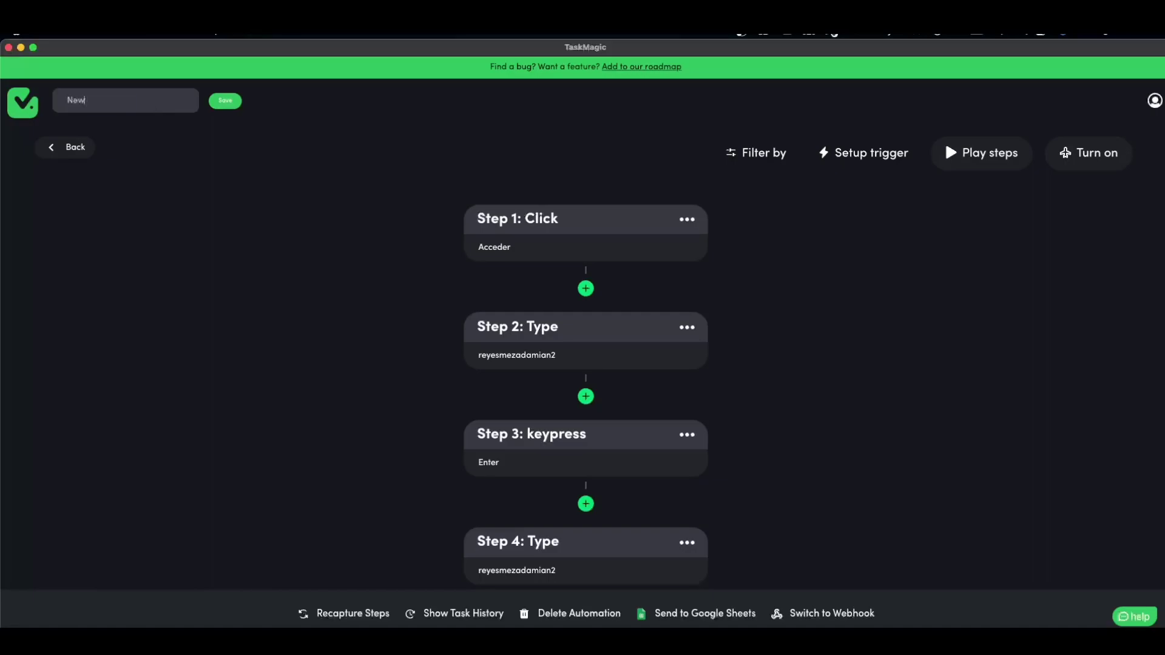
pyautogui.write('Rename')
pyautogui.click(220, 102)
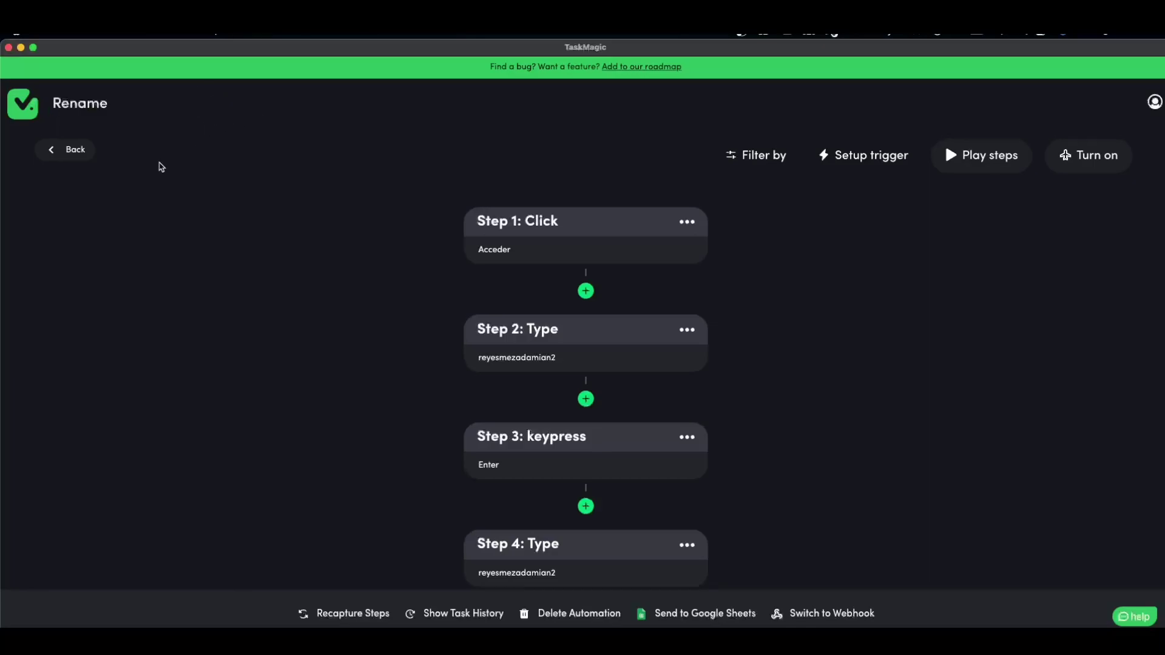
pyautogui.click(72, 150)
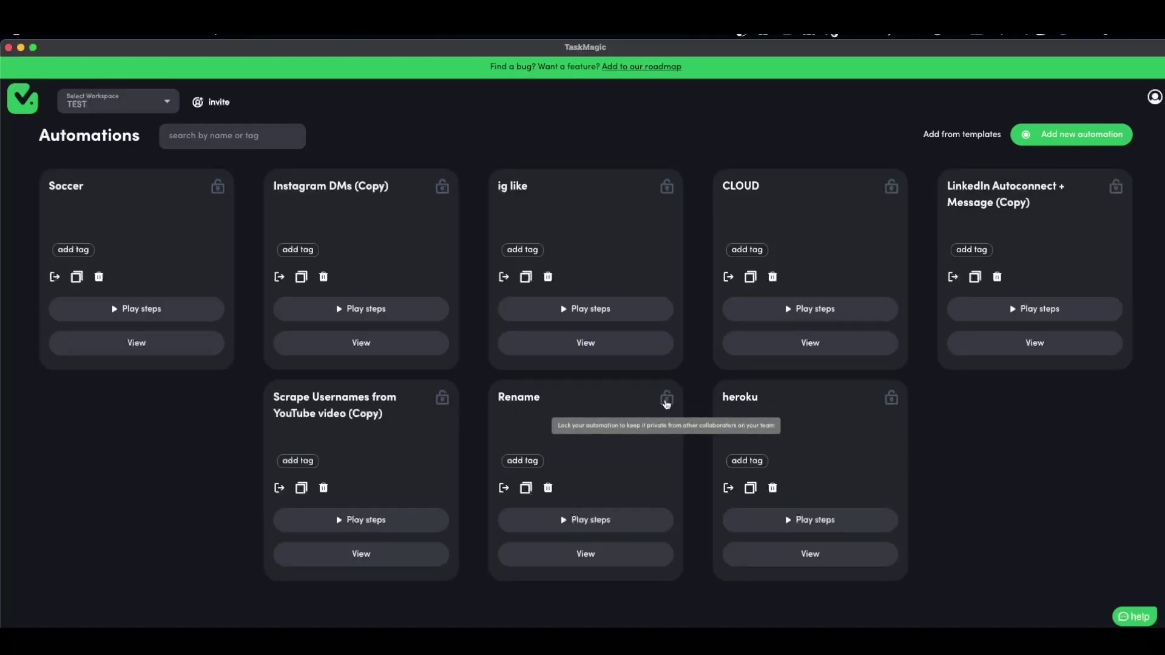
# Step: Toggle the Rename card's lock off and back on so it ends locked and private
pyautogui.click(667, 400)
pyautogui.click(667, 401)
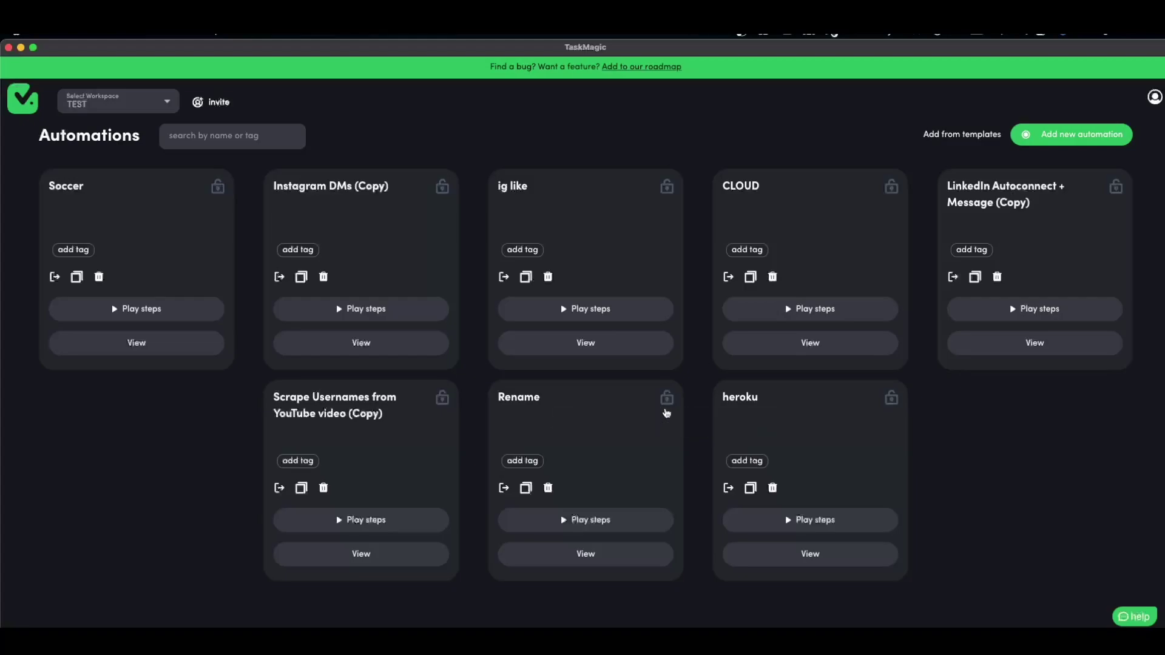
pyautogui.click(667, 400)
# Step: Add a blue 'tuto' tag to the Rename automation
pyautogui.click(534, 462)
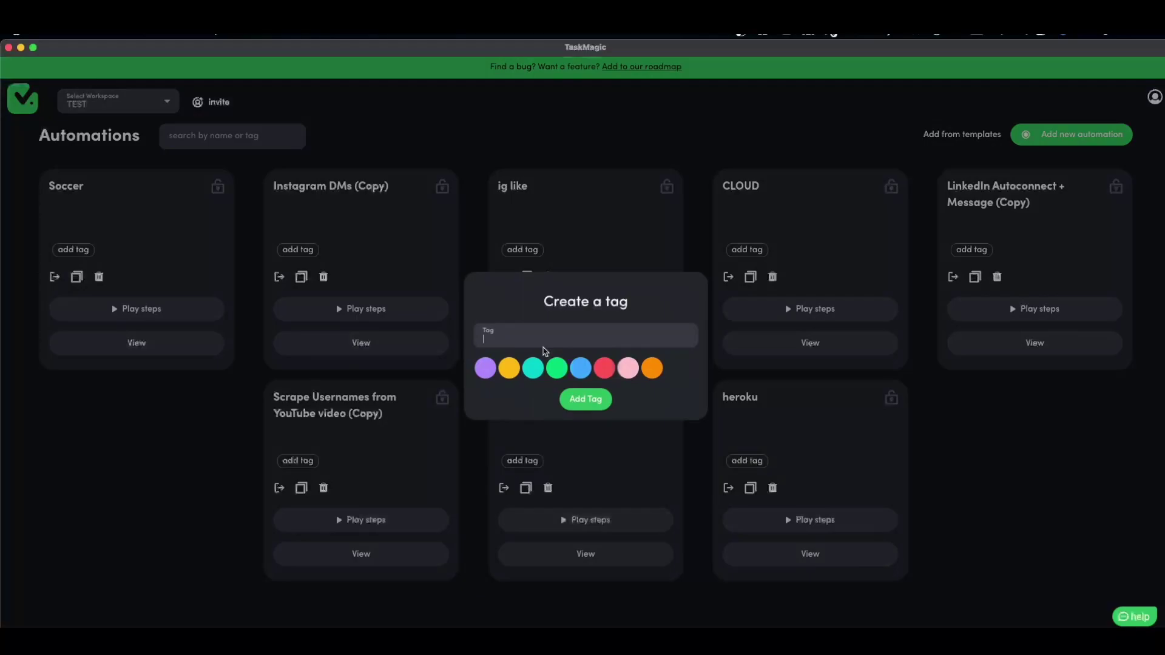
pyautogui.write('tuto')
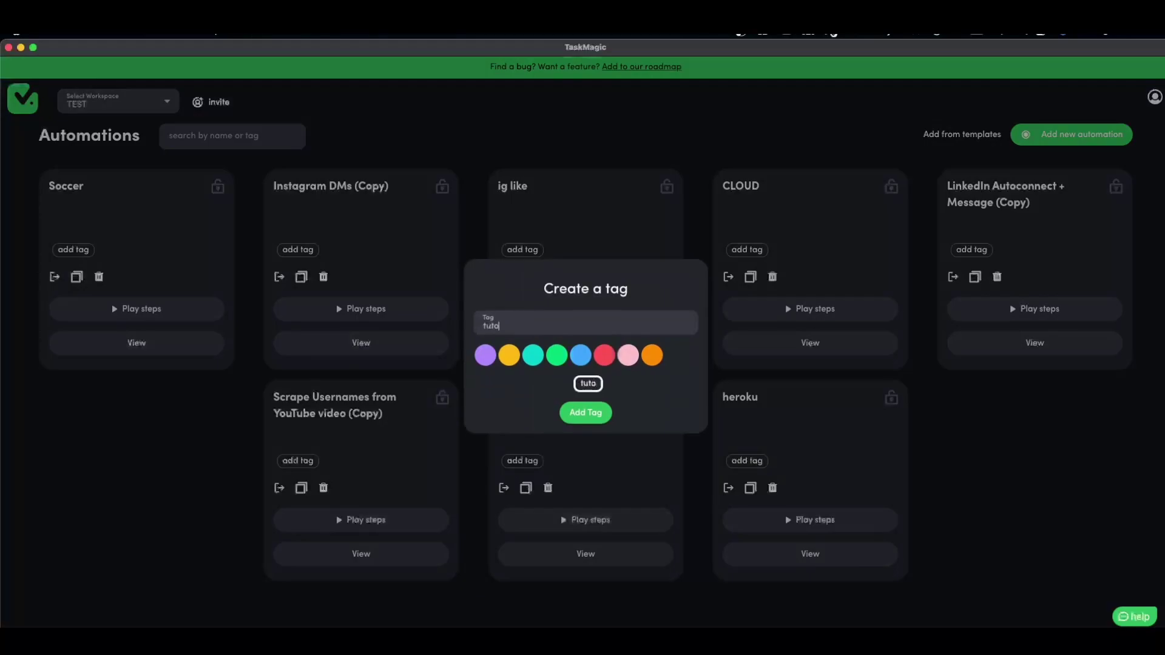
pyautogui.click(580, 358)
pyautogui.click(594, 411)
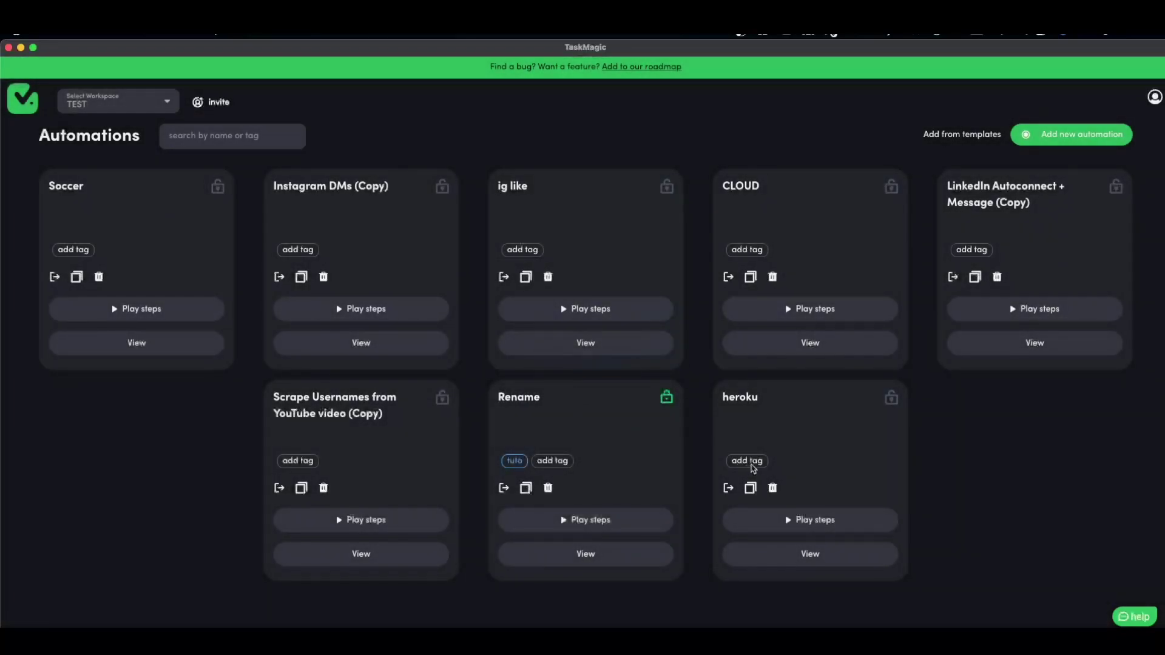
# Step: Add a red 'yt' tag to the heroku automation
pyautogui.click(751, 464)
pyautogui.write('yt')
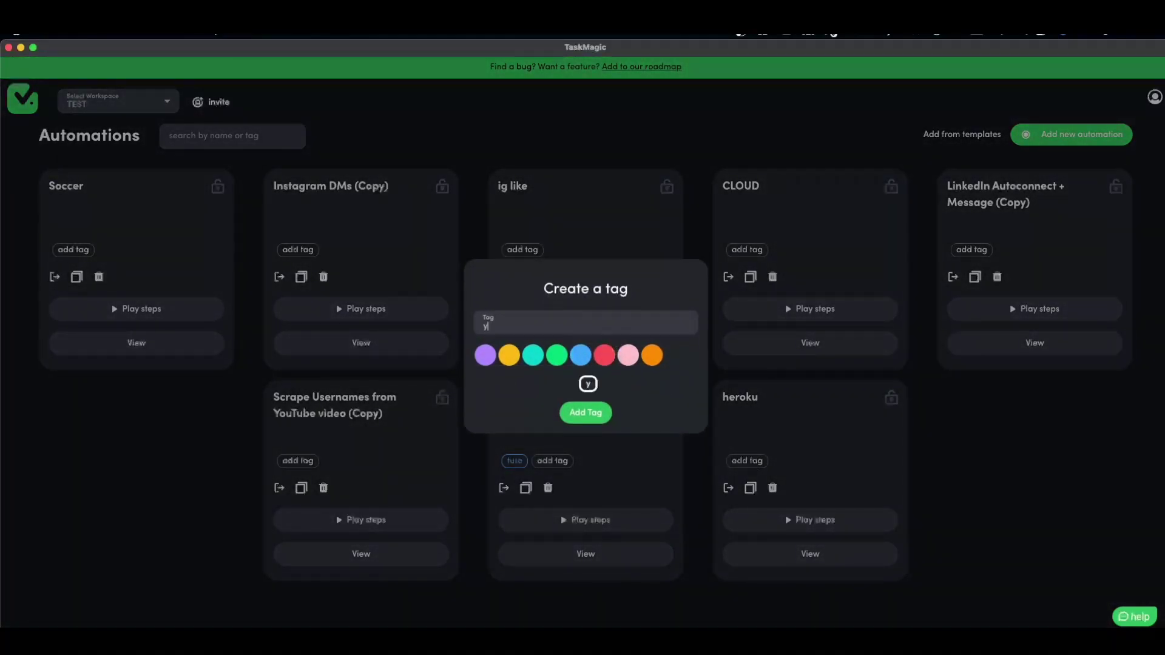
pyautogui.click(605, 356)
pyautogui.click(603, 415)
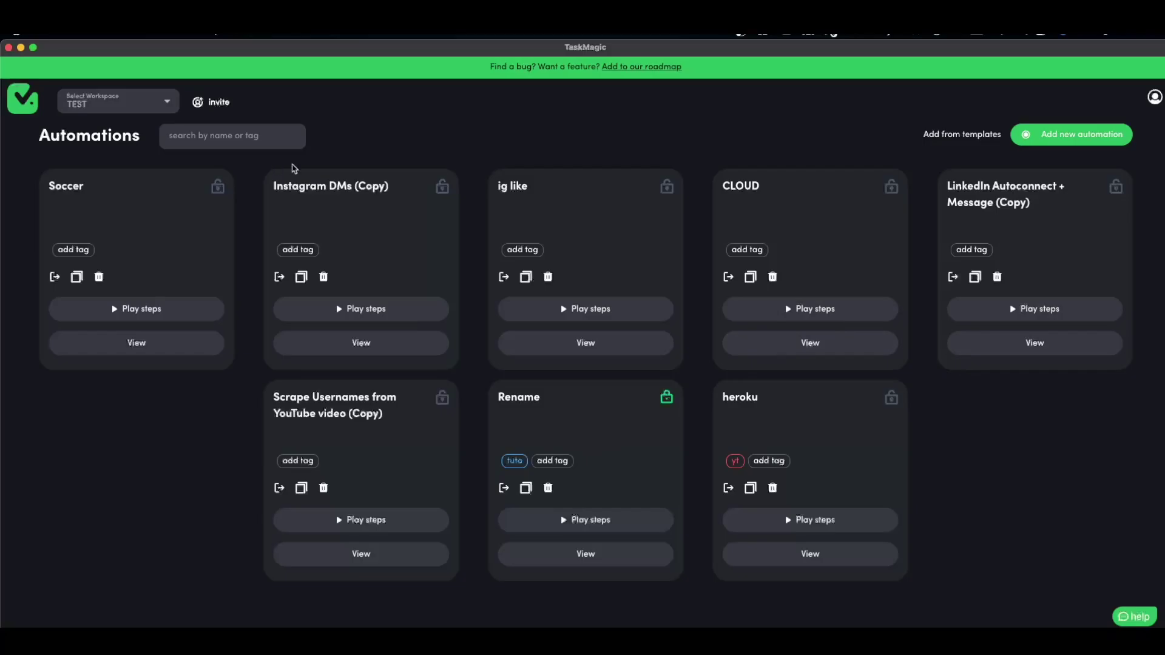
pyautogui.write('tuto')
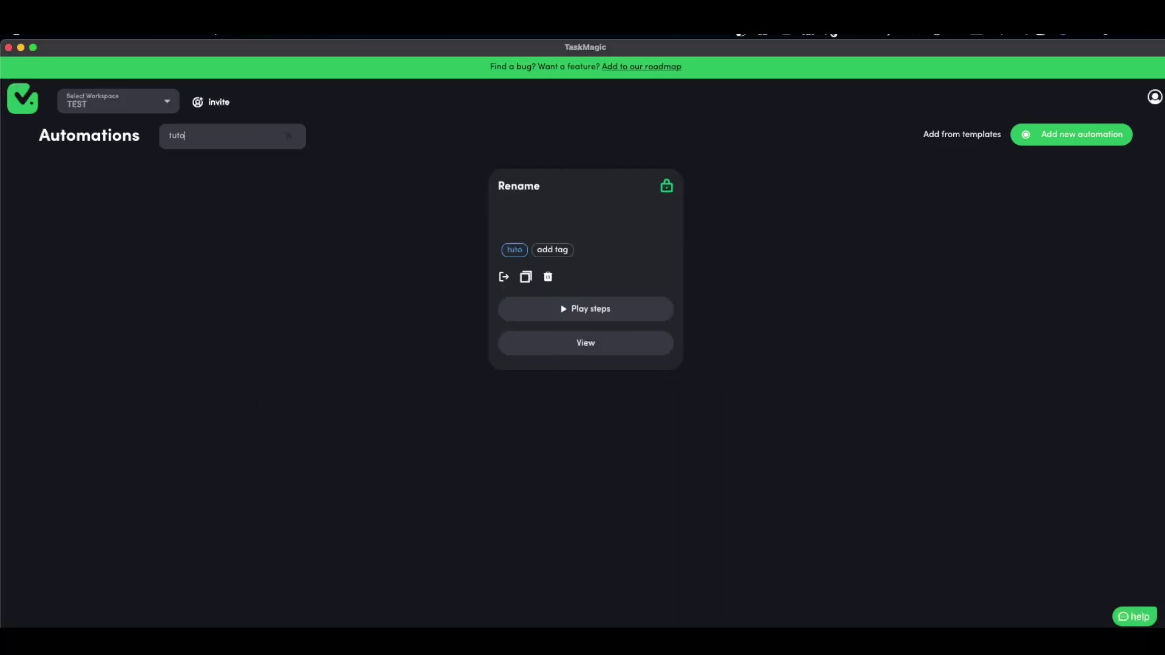
pyautogui.press('BackSpace')
pyautogui.press('BackSpace')
pyautogui.press('BackSpace')
pyautogui.write('yt')
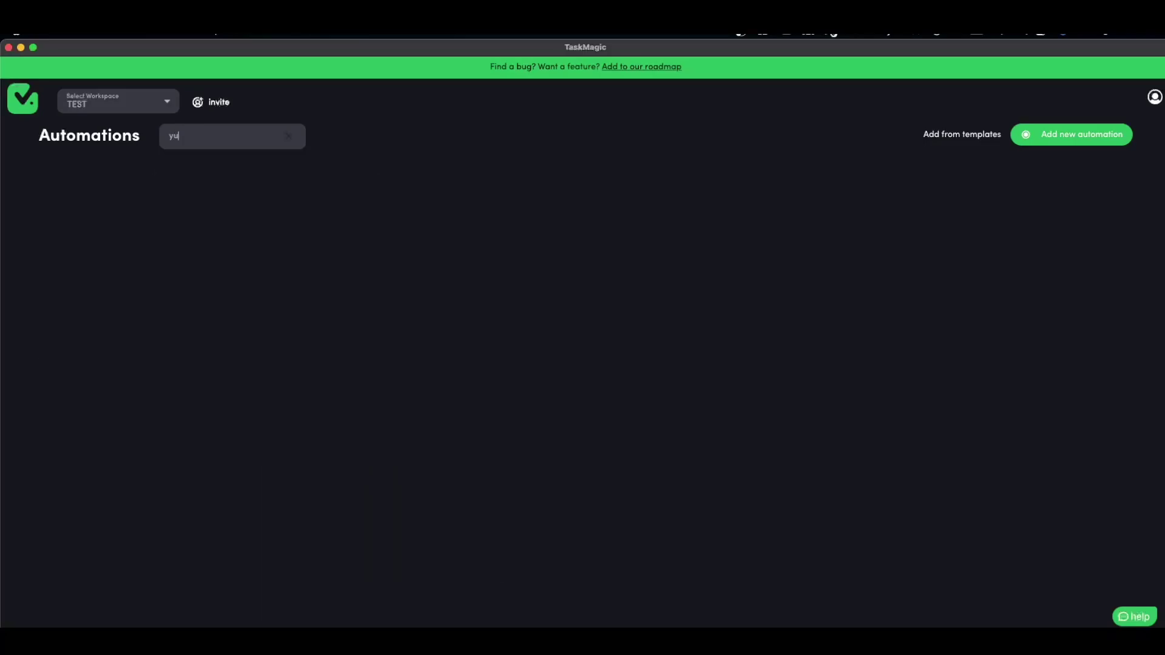
pyautogui.press('BackSpace')
pyautogui.press('BackSpace')
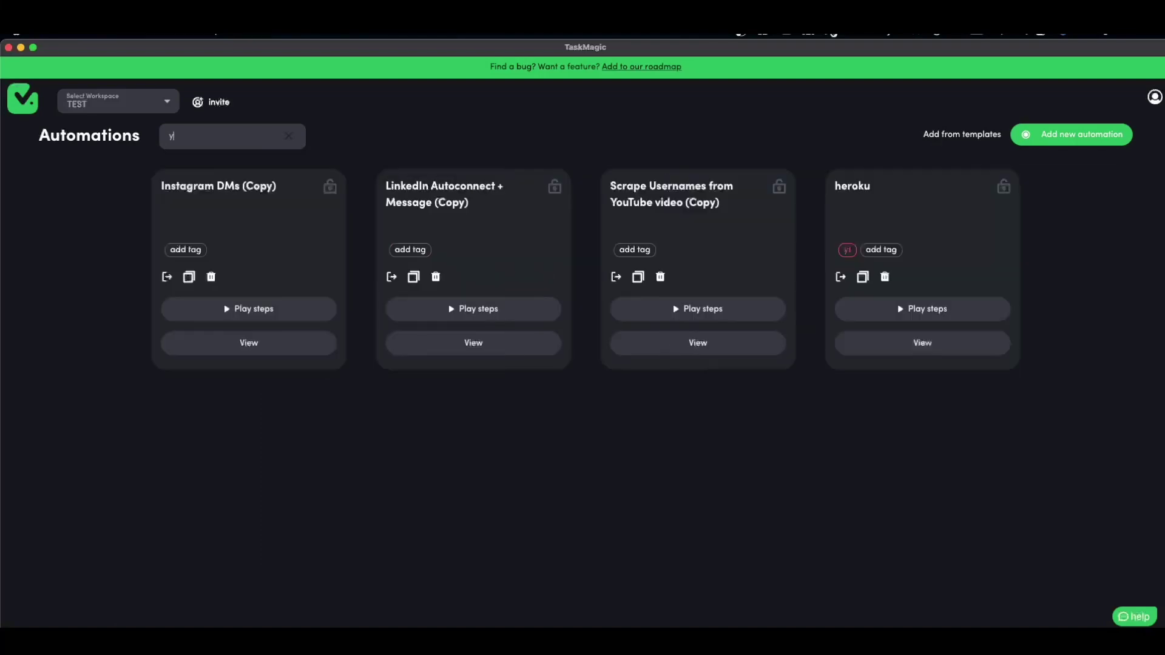
pyautogui.write('rem')
pyautogui.press('BackSpace')
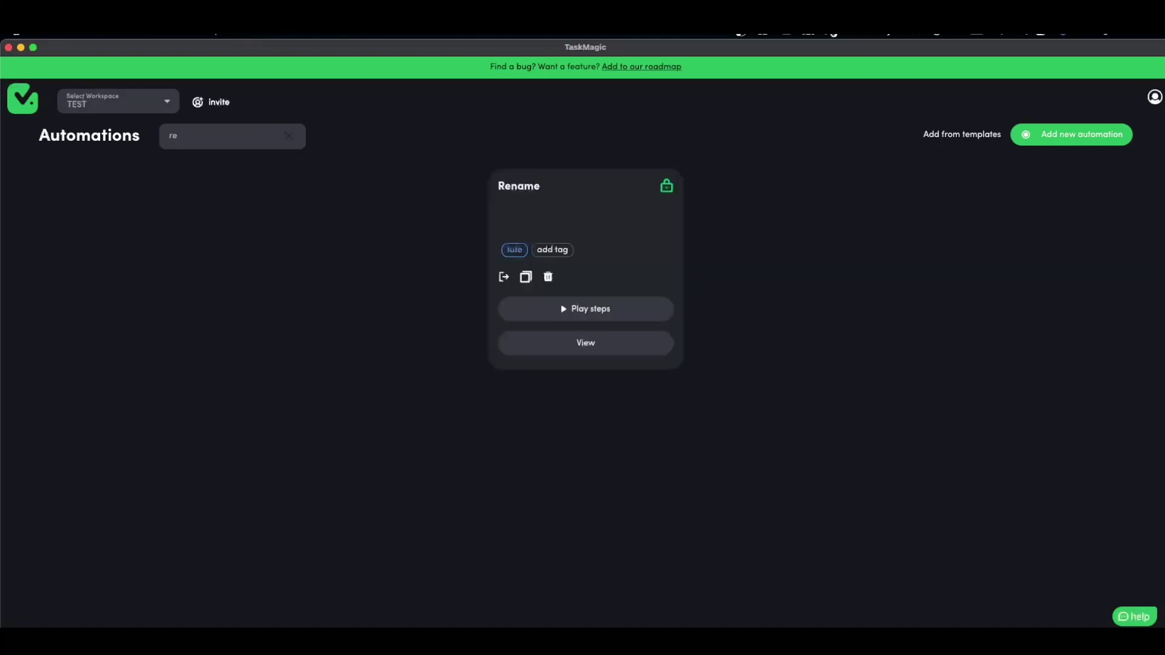
pyautogui.press('BackSpace')
pyautogui.press('BackSpace')
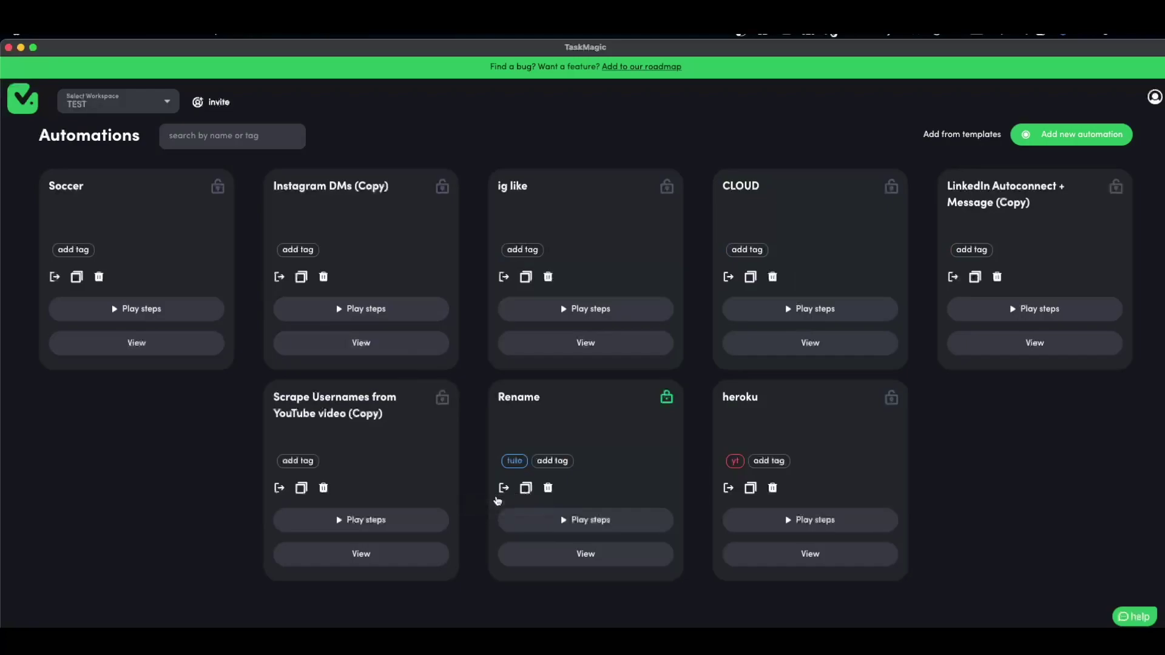
# Step: Move the Rename automation into the NEW workspace
pyautogui.click(503, 489)
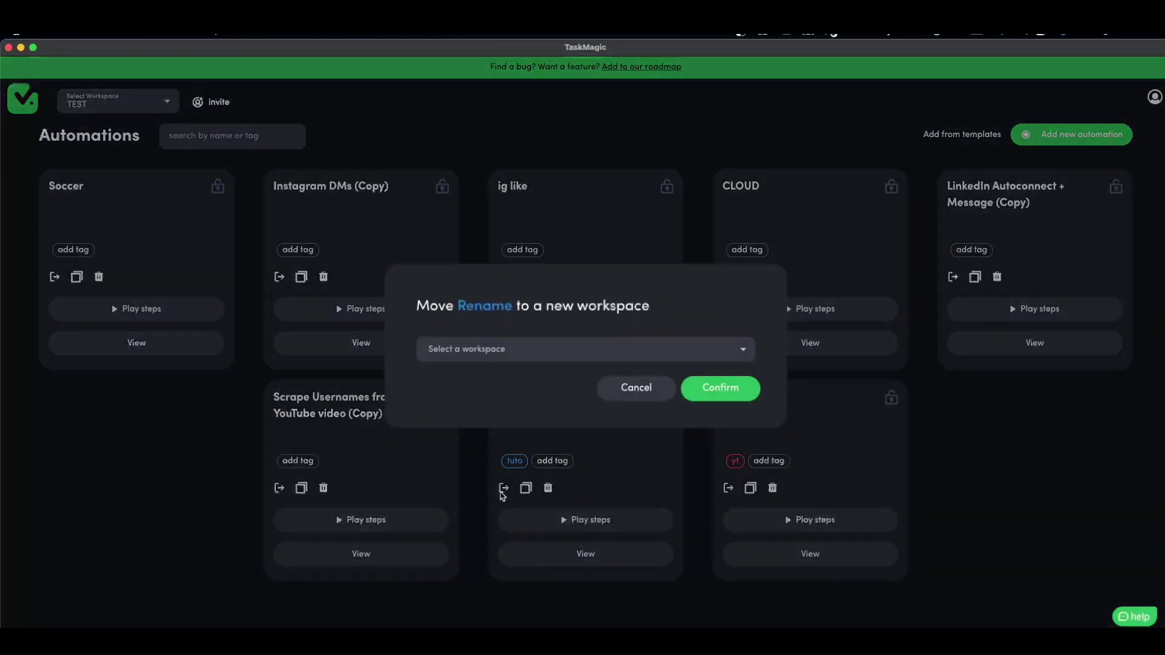
pyautogui.click(549, 357)
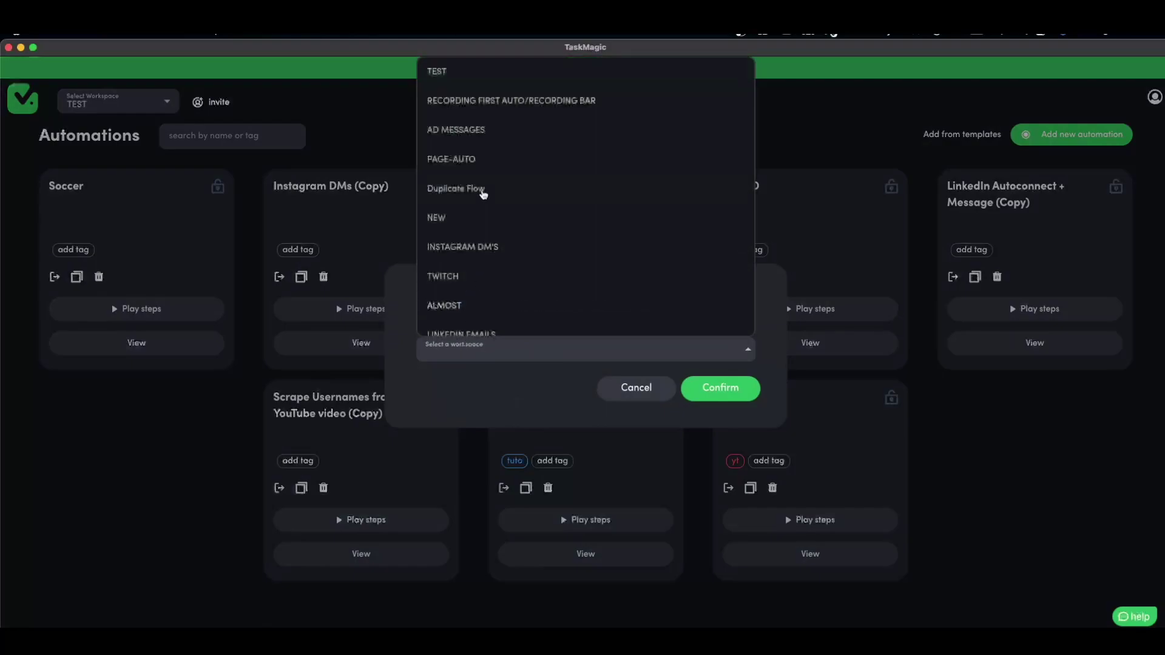
pyautogui.scroll(-2, 477, 167)
pyautogui.click(619, 286)
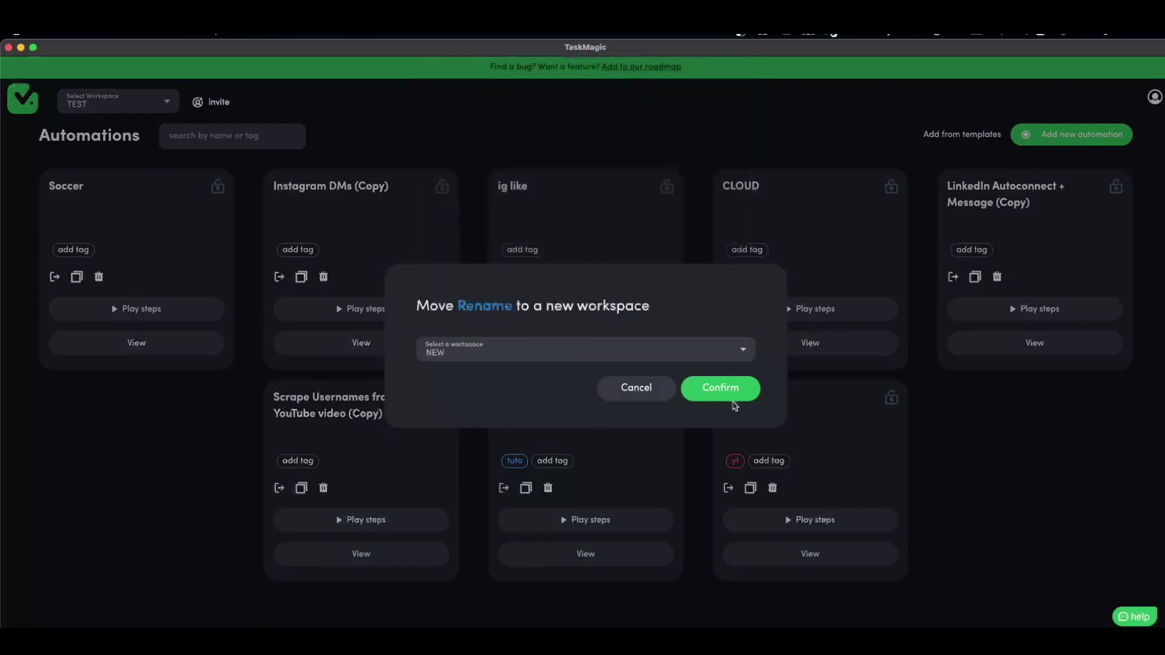
pyautogui.click(717, 389)
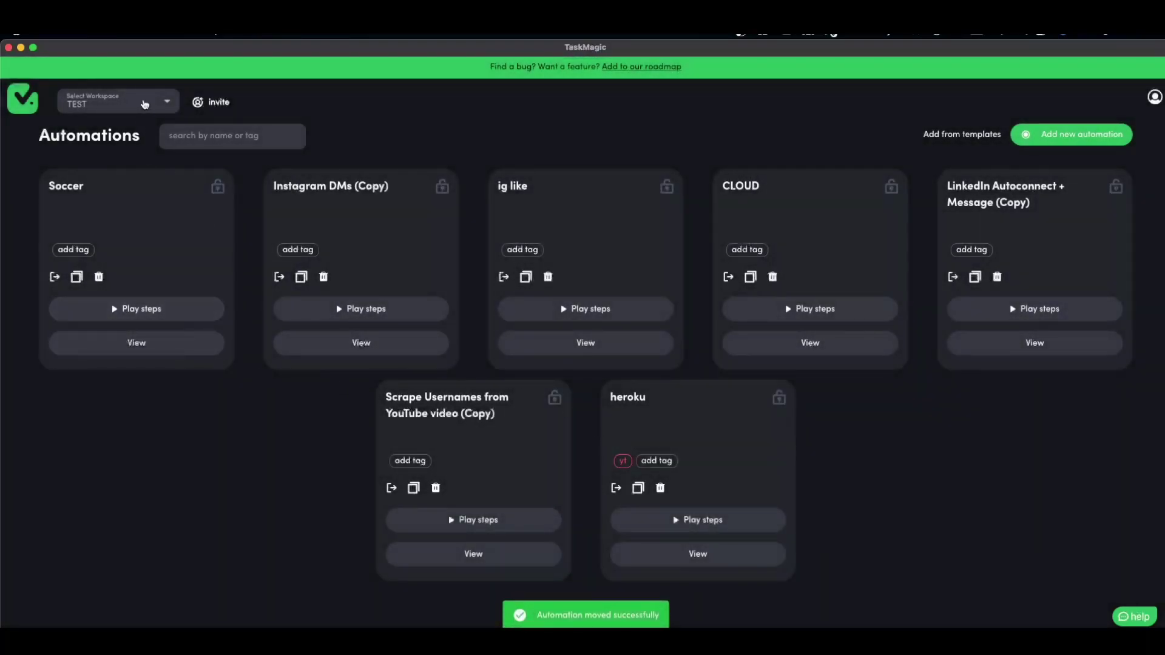
# Step: In the NEW workspace, remove the lulu tag from Rename, then switch back to TEST
pyautogui.click(145, 103)
pyautogui.click(102, 321)
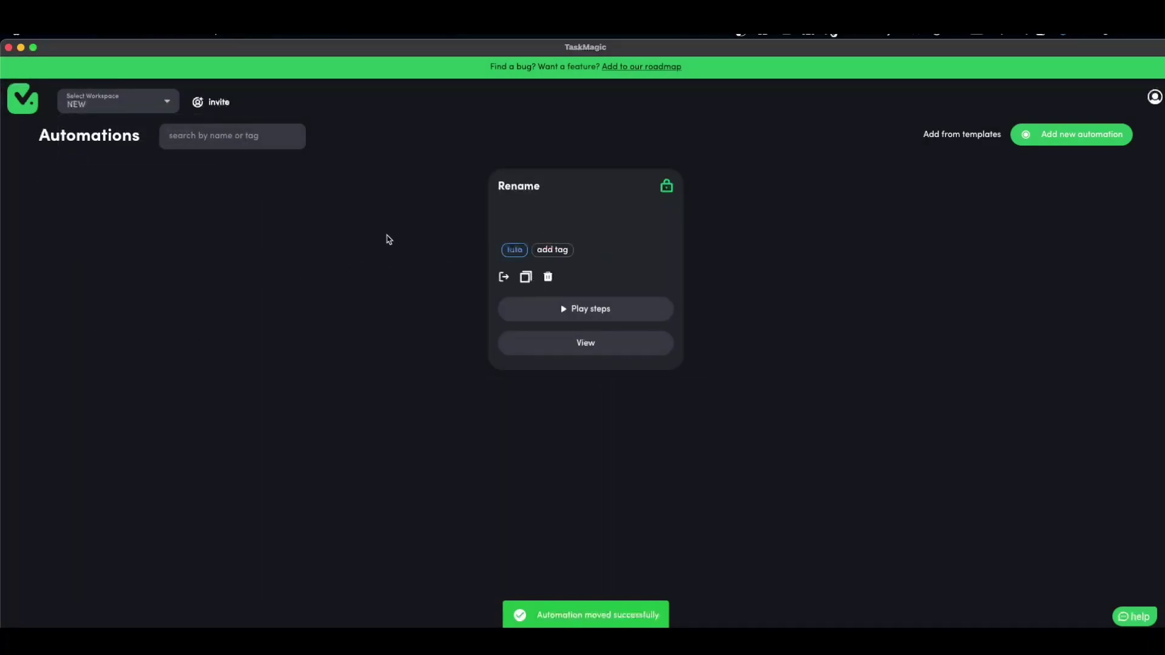
pyautogui.moveTo(506, 249)
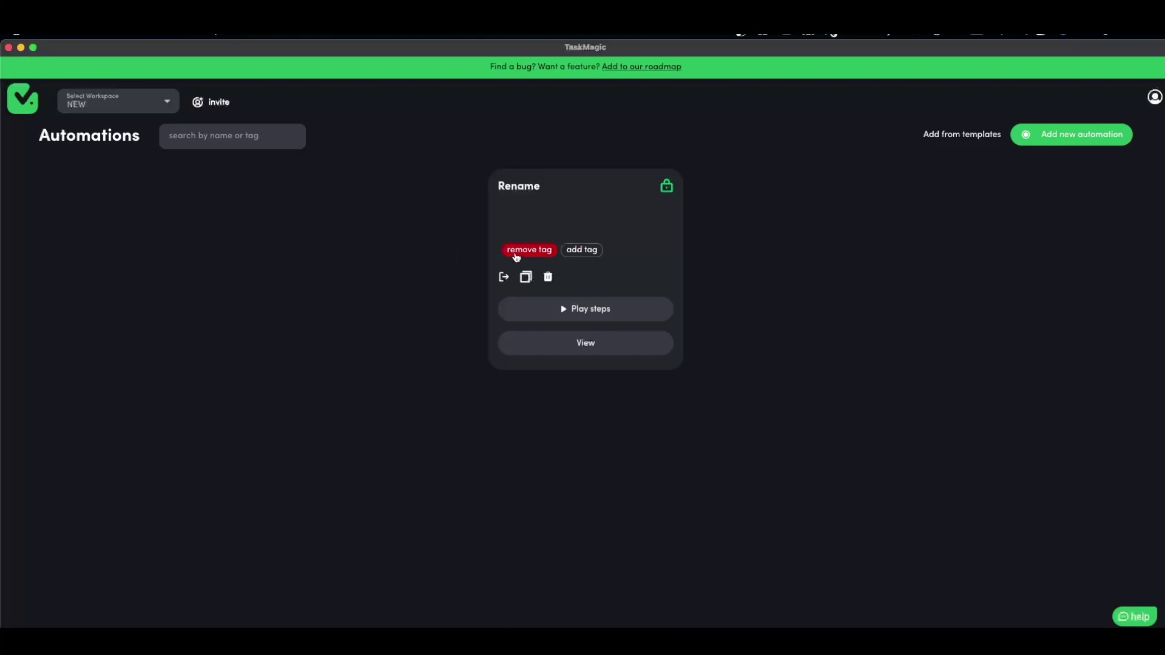
pyautogui.click(516, 257)
pyautogui.click(125, 101)
pyautogui.click(118, 170)
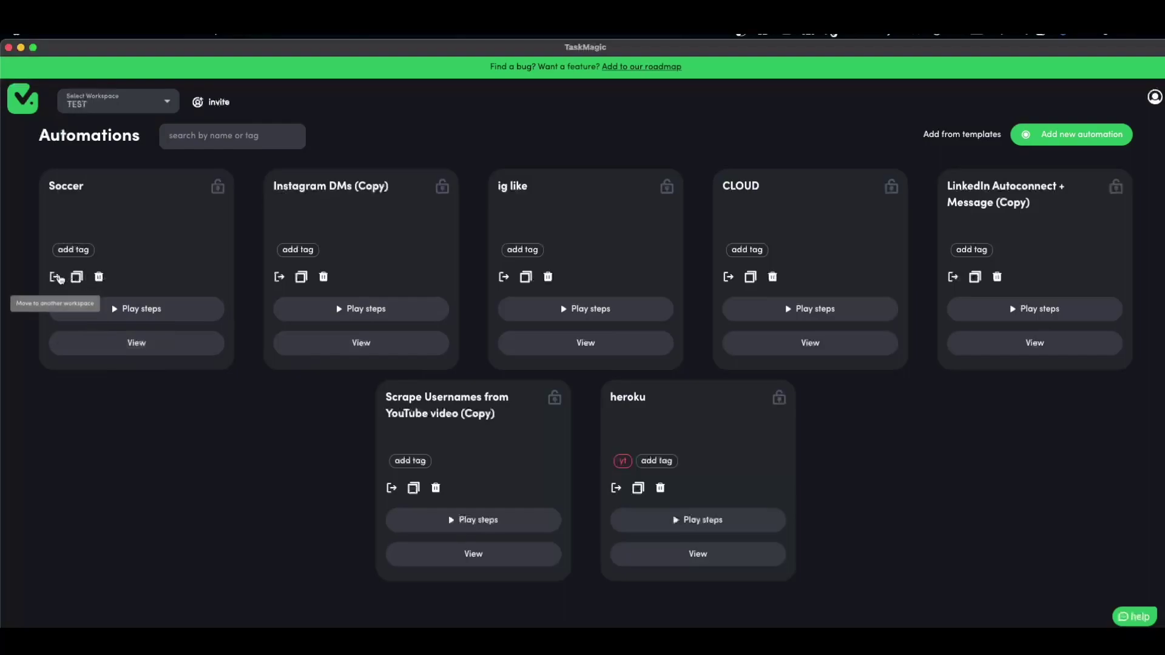
# Step: Duplicate Soccer, then duplicate the resulting Soccer (Copy)
pyautogui.click(77, 278)
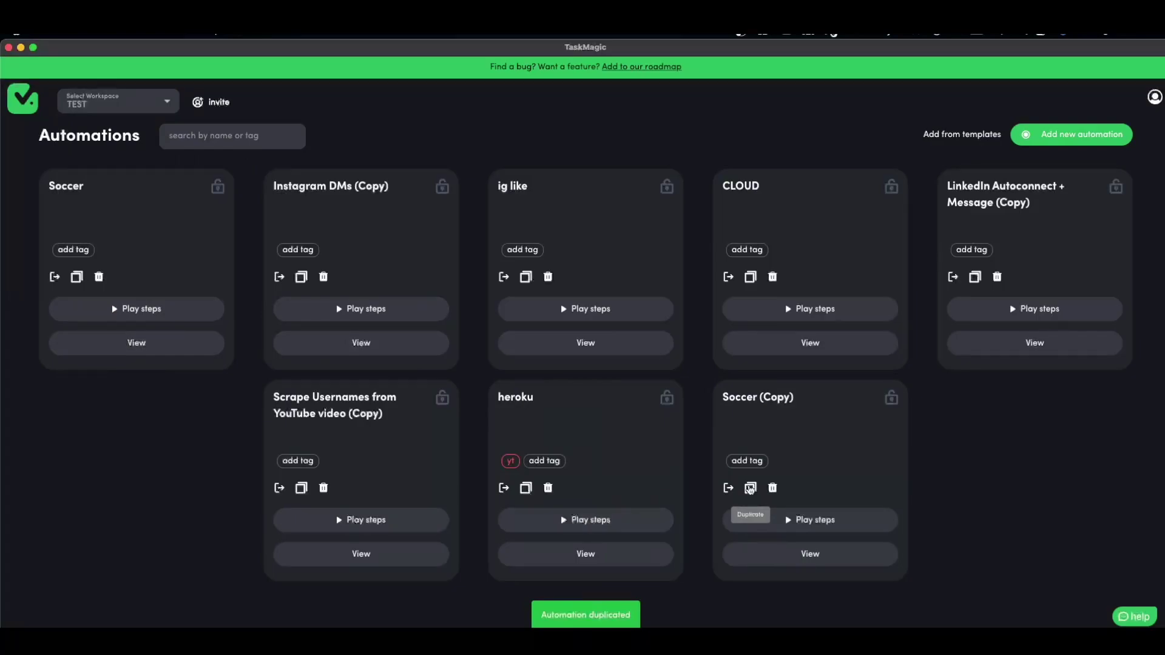
pyautogui.click(750, 488)
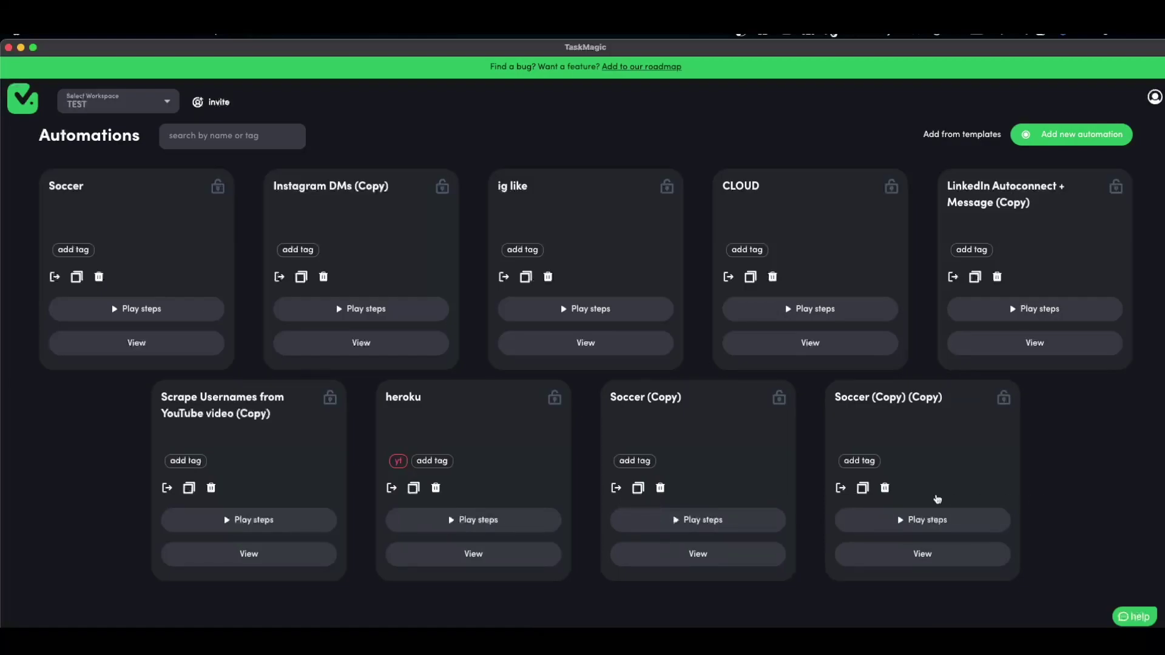
# Step: Permanently delete the Soccer (Copy) (Copy) automation
pyautogui.click(885, 490)
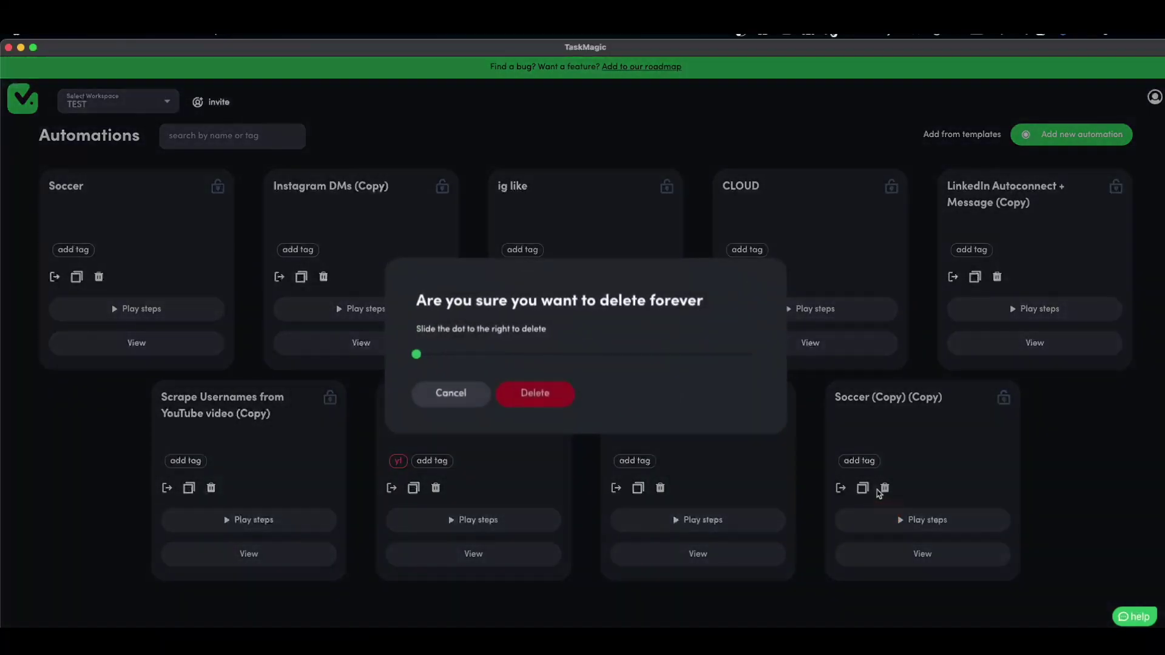
pyautogui.moveTo(416, 354); pyautogui.dragTo(1044, 352)
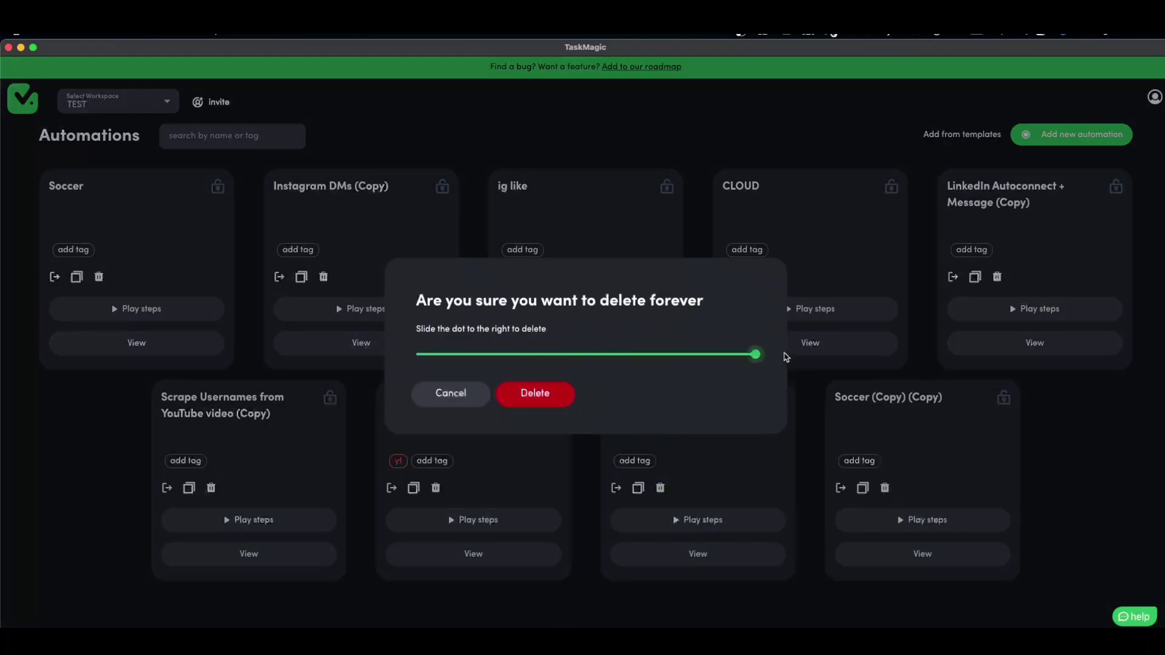
pyautogui.click(535, 394)
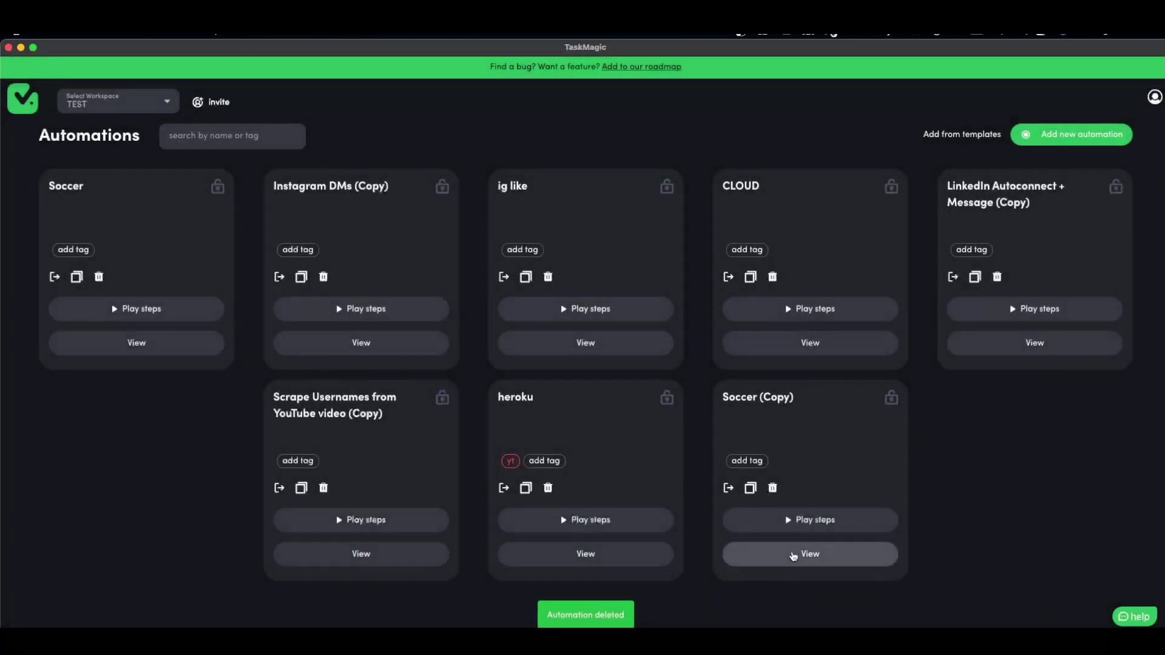
# Step: Permanently delete the Soccer (Copy) automation from its steps view
pyautogui.click(793, 557)
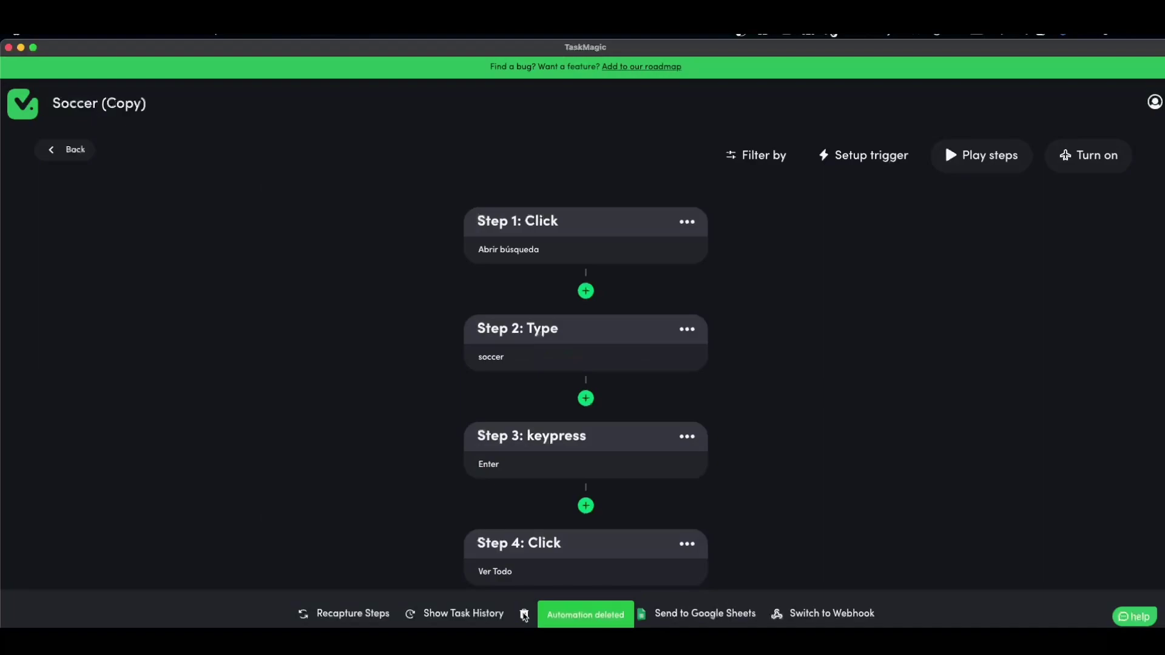
pyautogui.click(525, 614)
pyautogui.moveTo(416, 354); pyautogui.dragTo(756, 353)
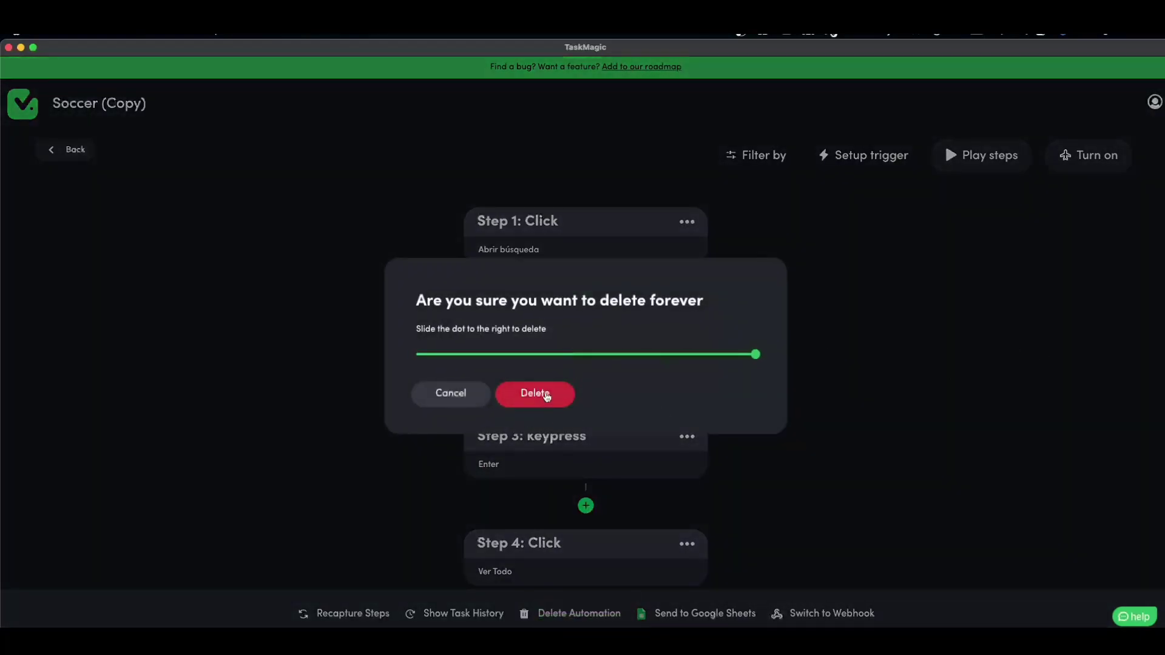
pyautogui.click(535, 395)
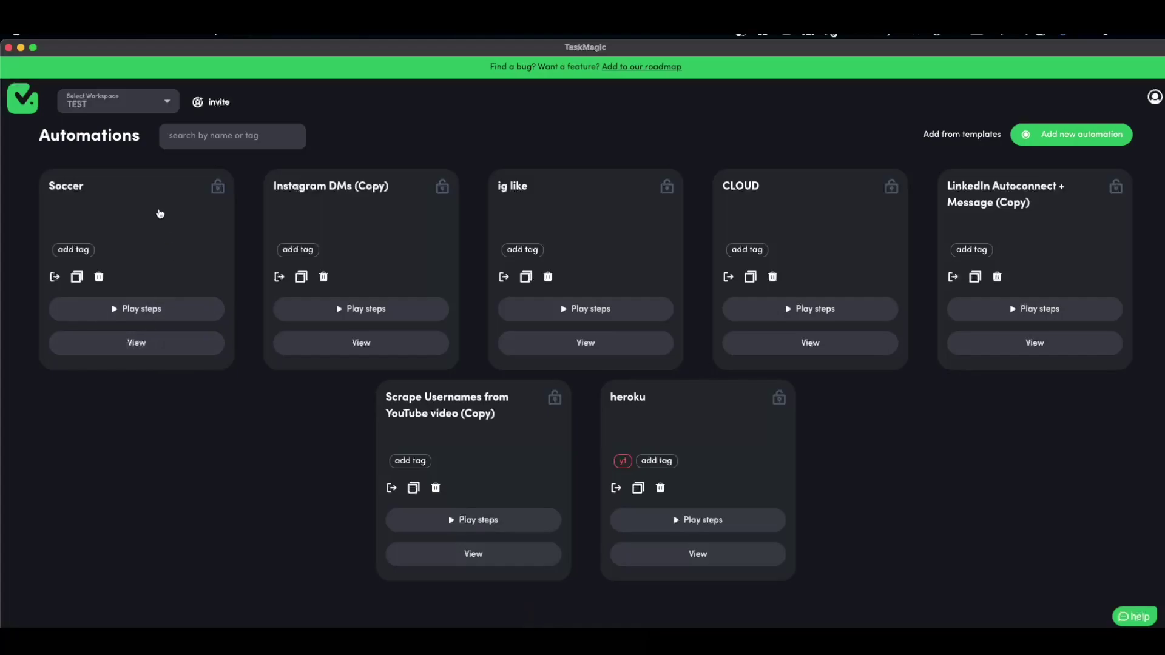
# Step: Start running the Soccer, ig like and CLOUD automations
pyautogui.click(167, 202)
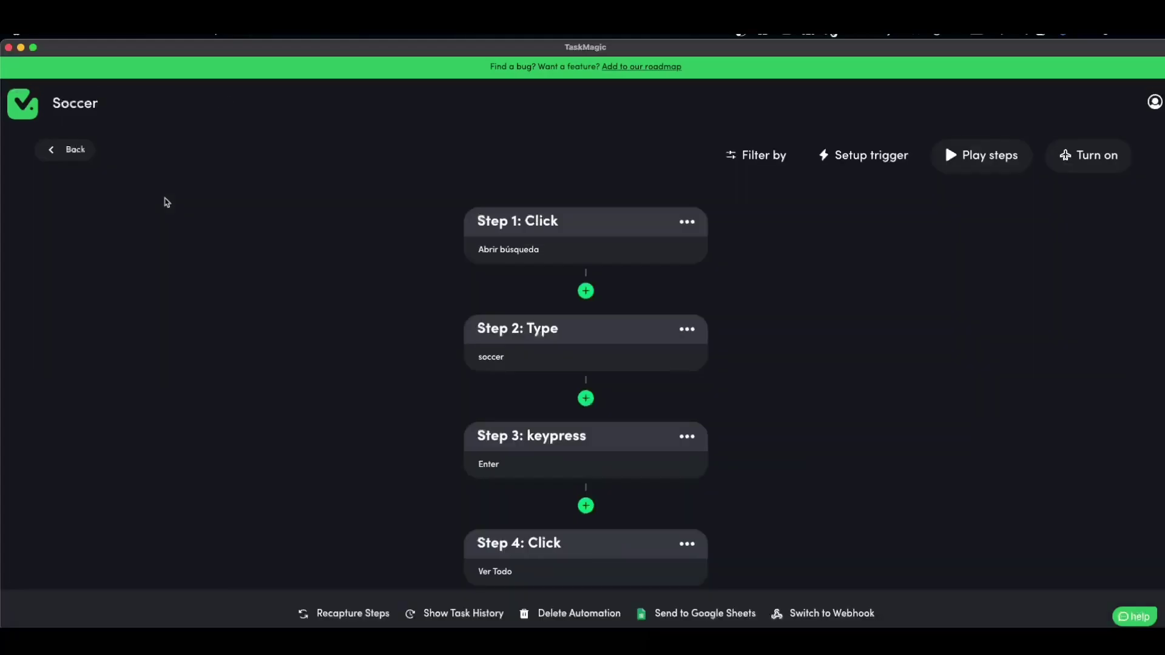
pyautogui.click(41, 156)
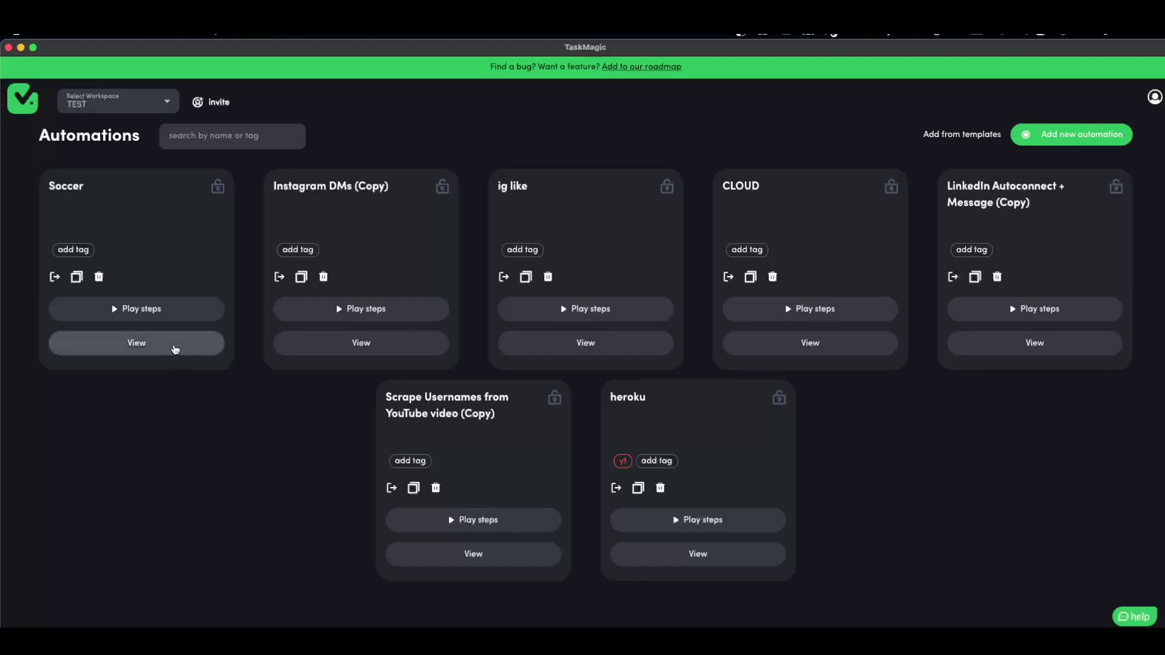
pyautogui.click(159, 314)
pyautogui.click(579, 309)
pyautogui.click(789, 309)
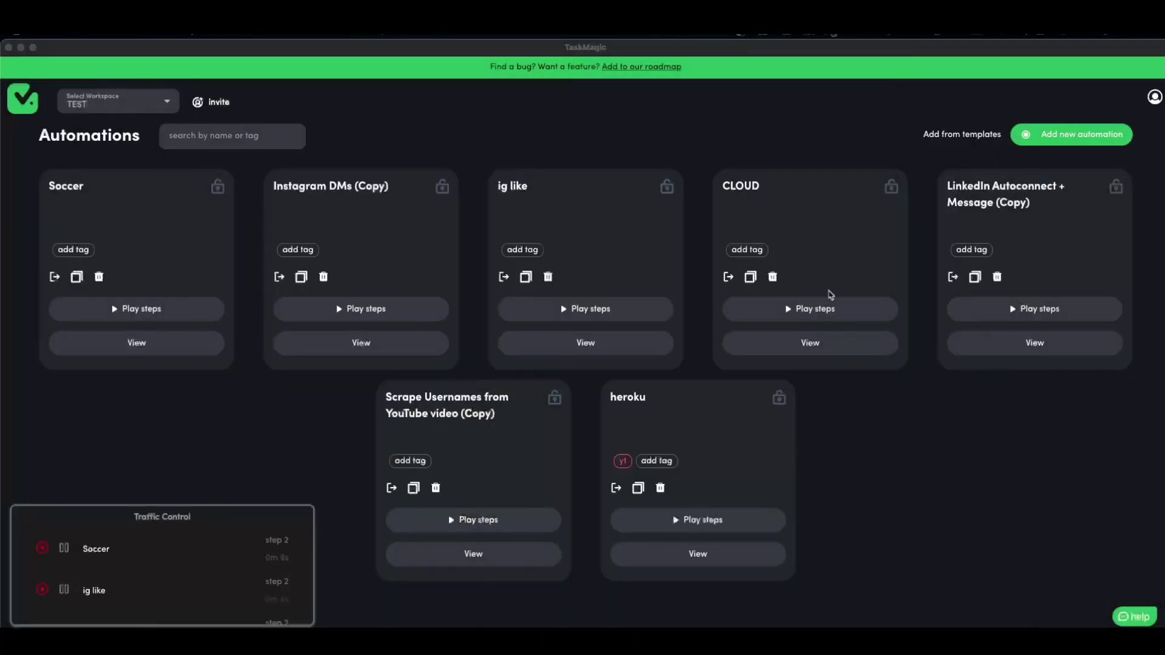
# Step: Stop the Soccer, ig like, CLOUD and Instagram DMs (Copy) runs, then close the runs monitor
pyautogui.click(62, 553)
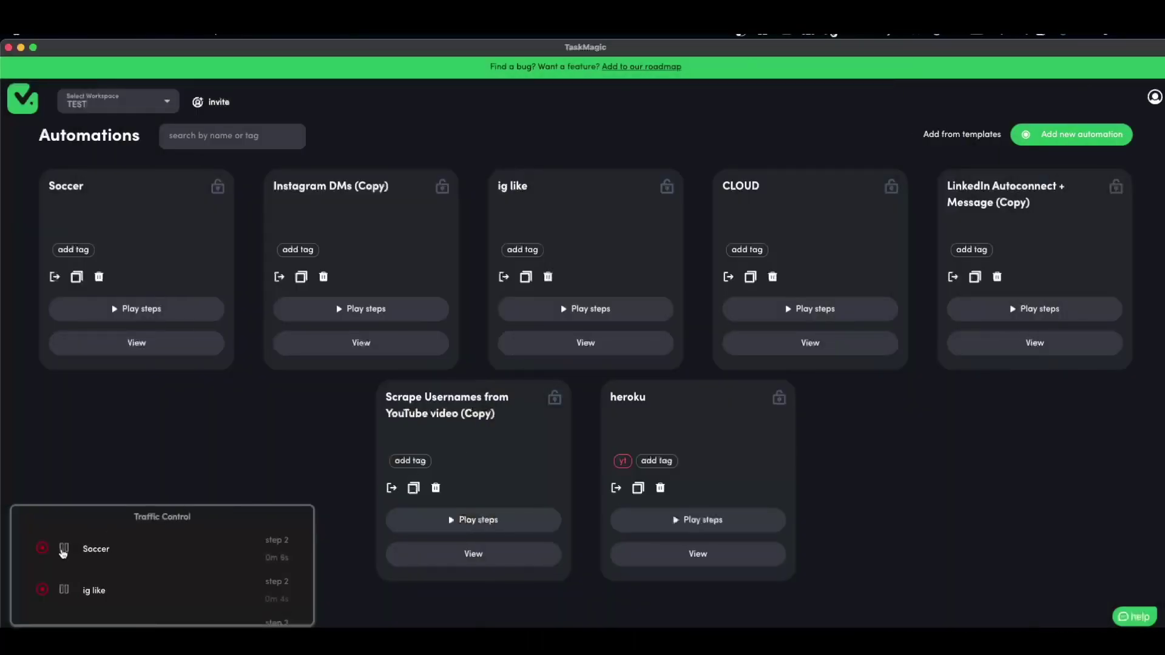
pyautogui.click(42, 548)
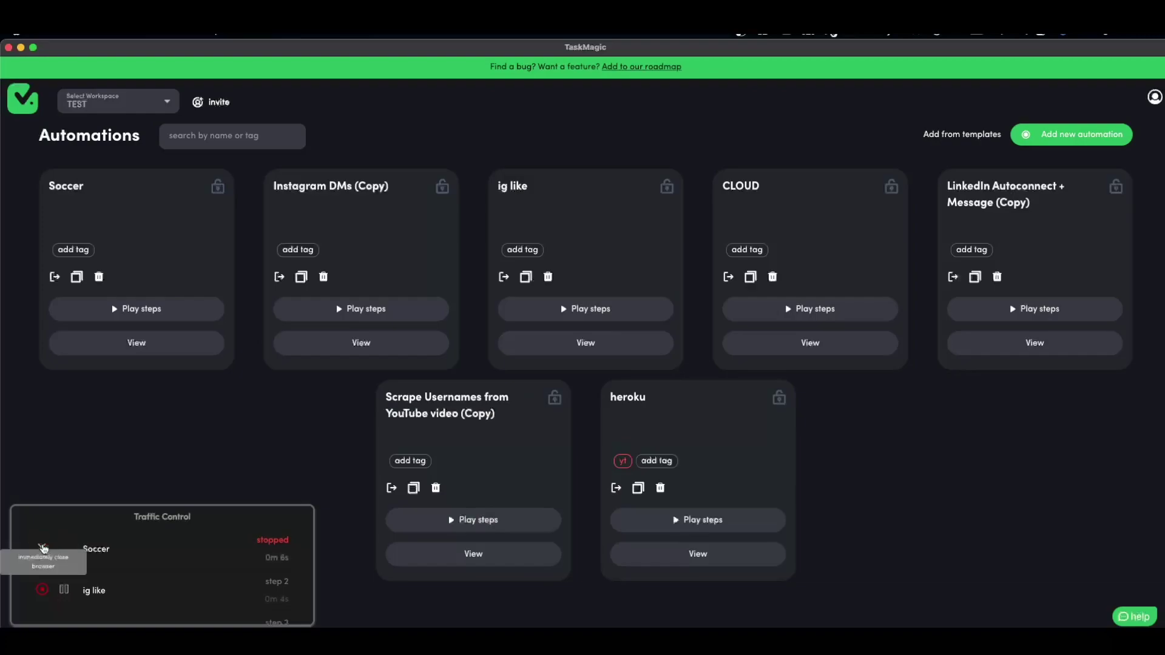
pyautogui.click(43, 548)
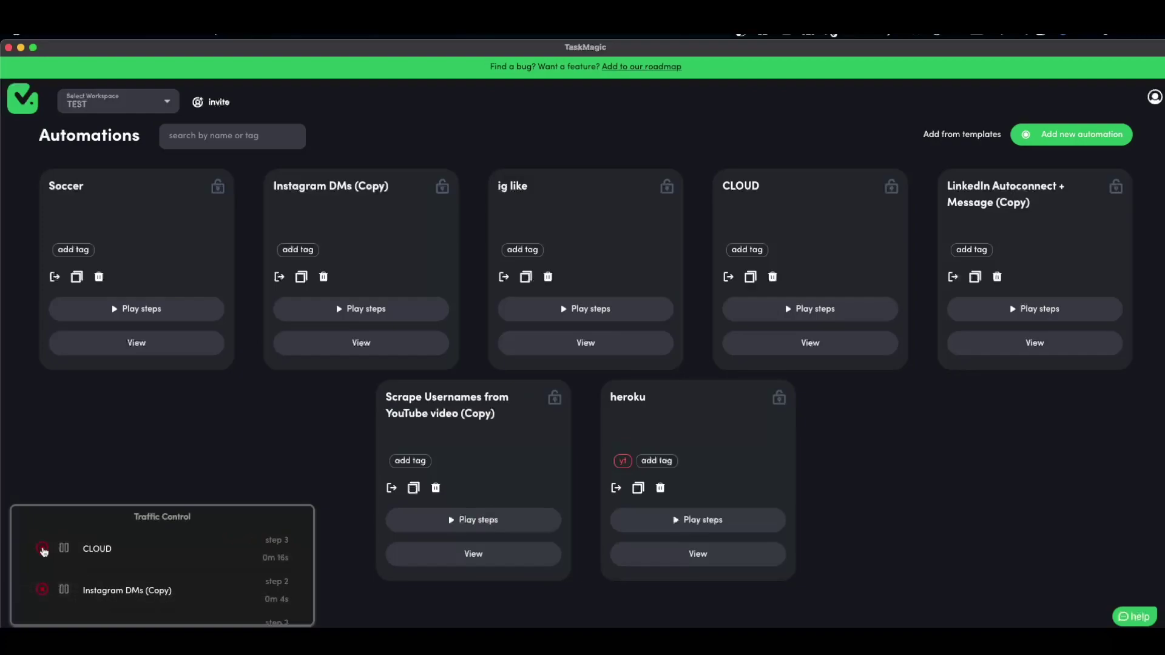
pyautogui.click(43, 549)
pyautogui.click(43, 556)
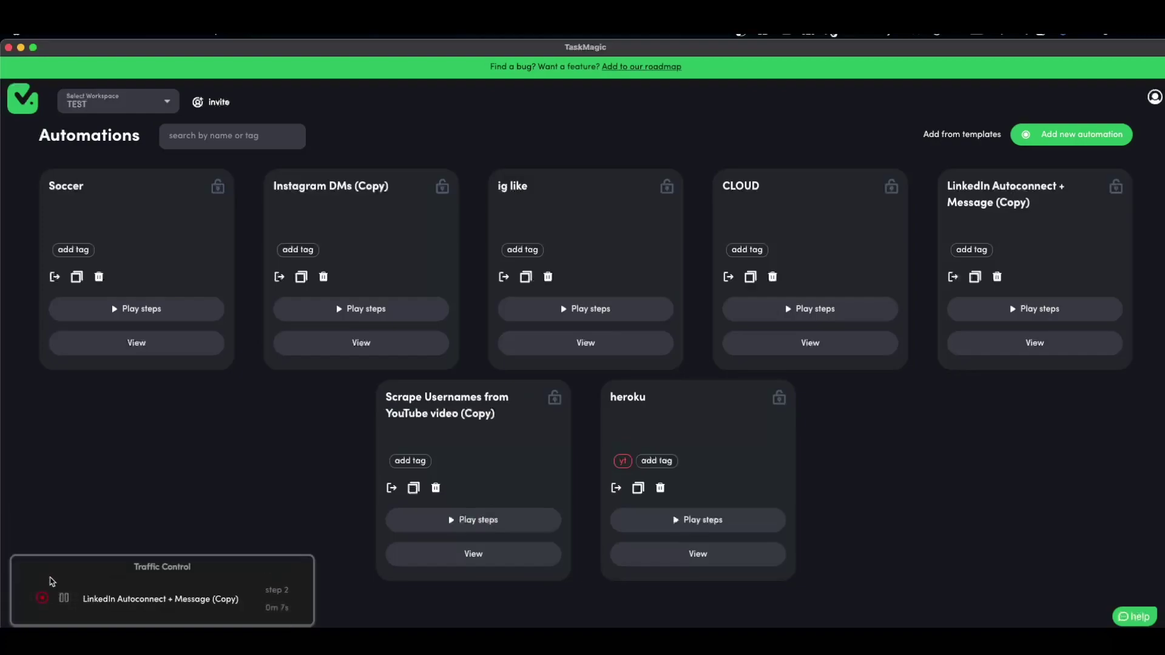
pyautogui.click(43, 599)
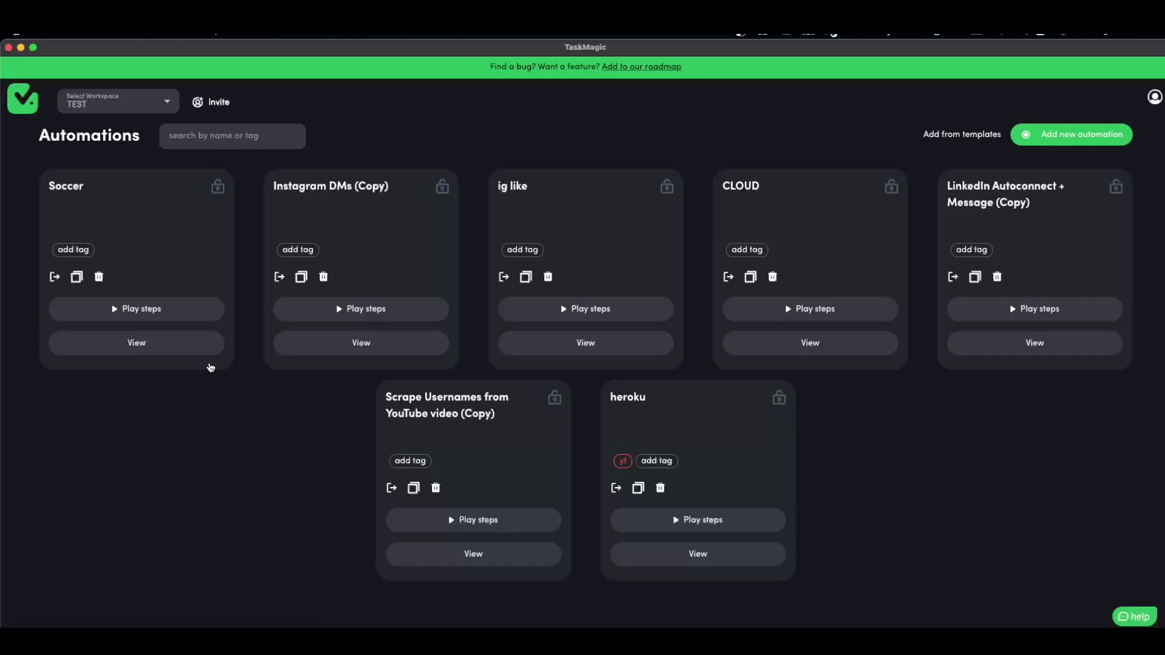